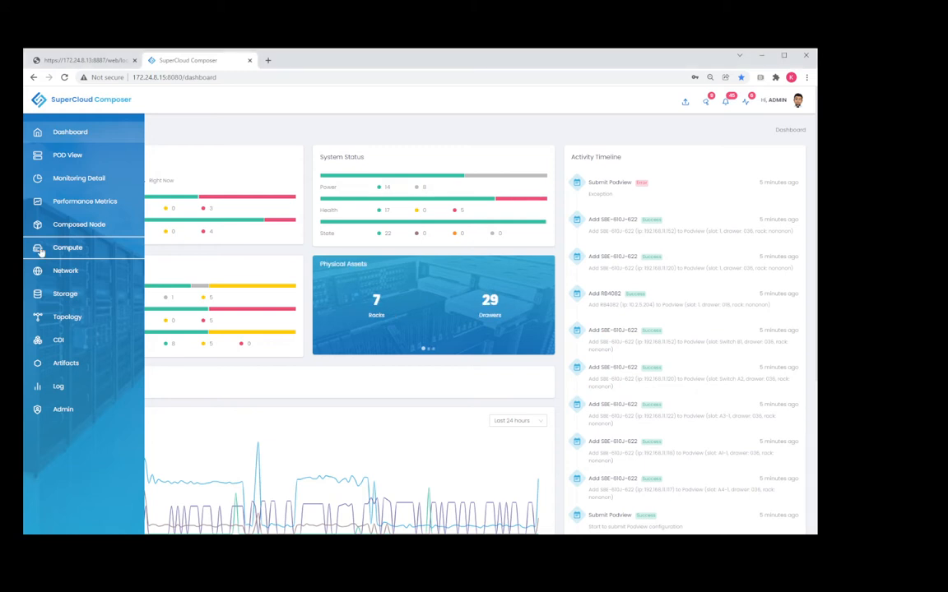
Filter the compute system list by the product family "gpu".
left_click(39, 252)
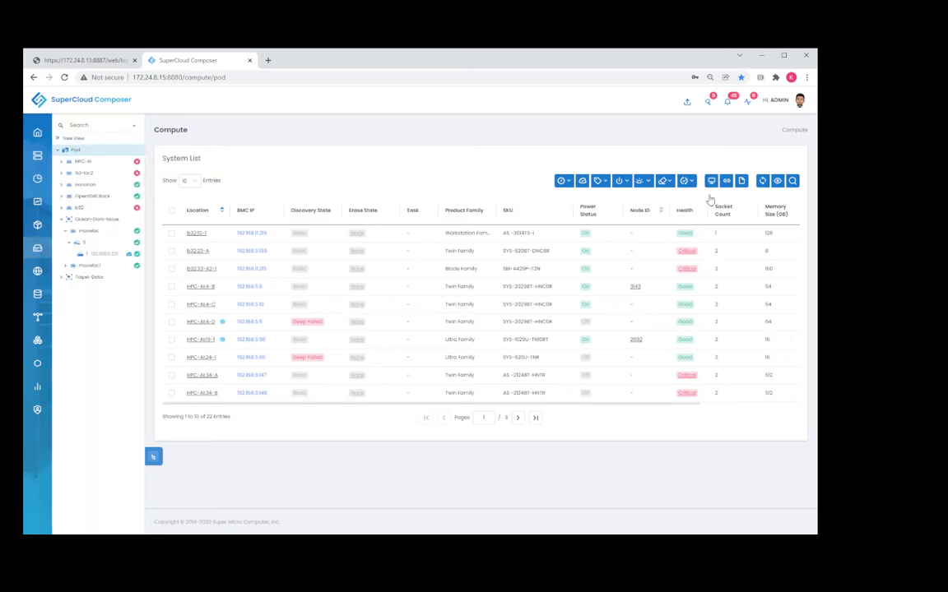
left_click(794, 181)
left_click(454, 238)
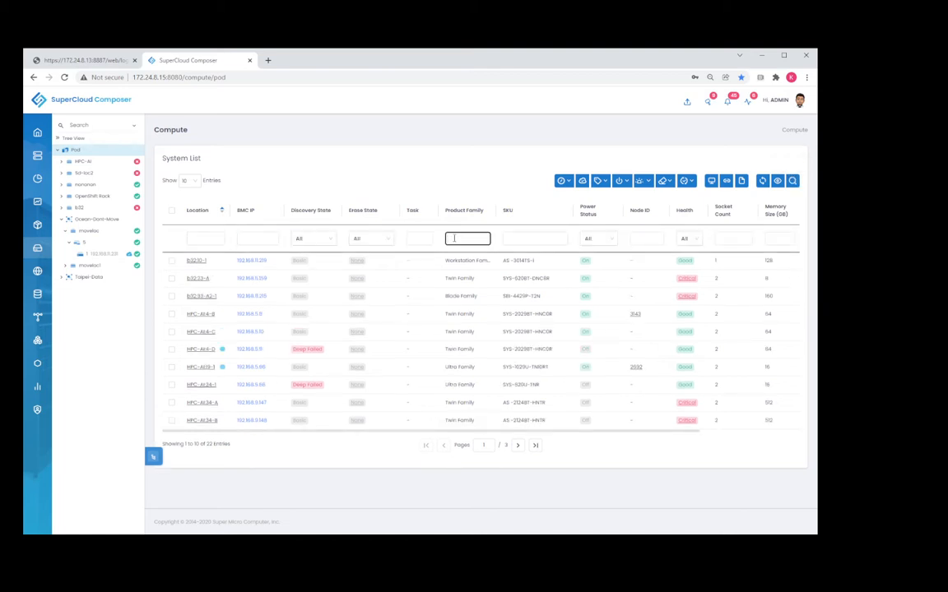
type("gpu")
key("Return")
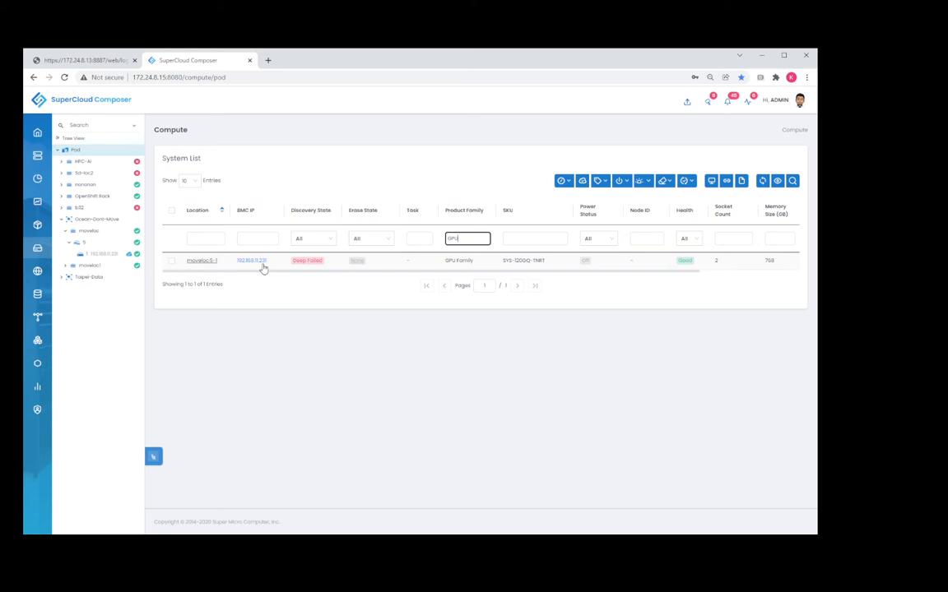
Open system moveloc:5-1 and launch its compose wizard with Fast Deploy and the OS Build setting step, accepting the unerased state.
left_click(201, 262)
left_click(201, 263)
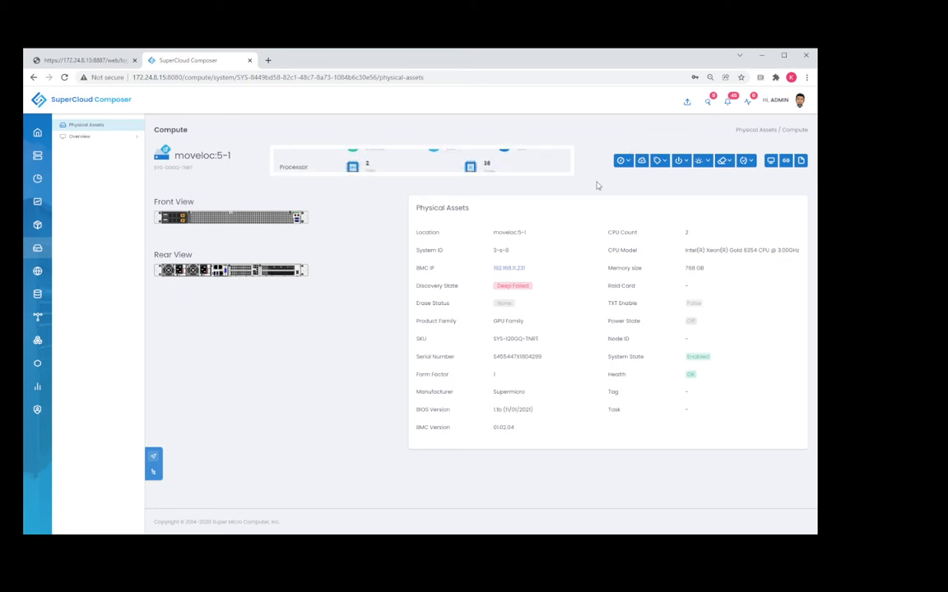
left_click(642, 161)
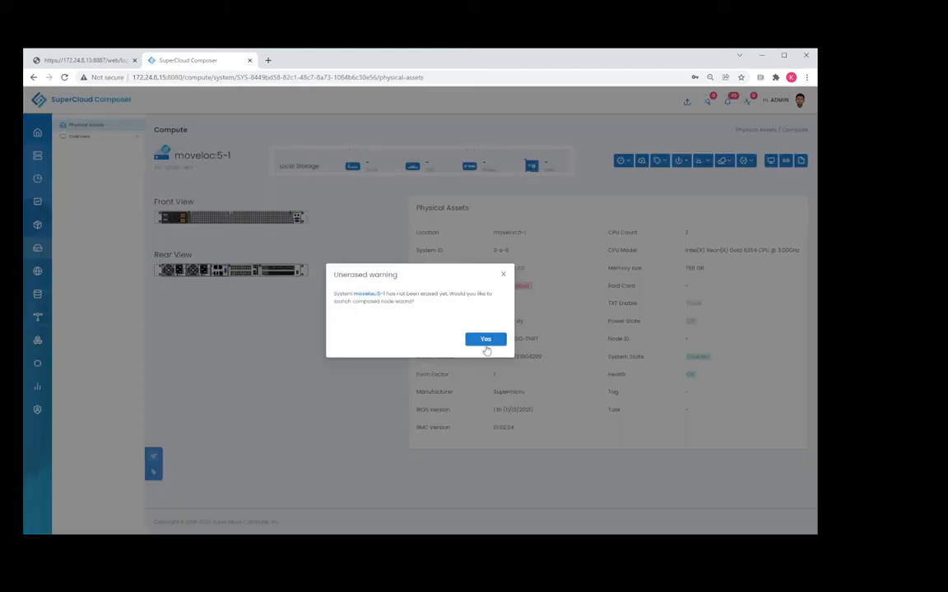
left_click(485, 341)
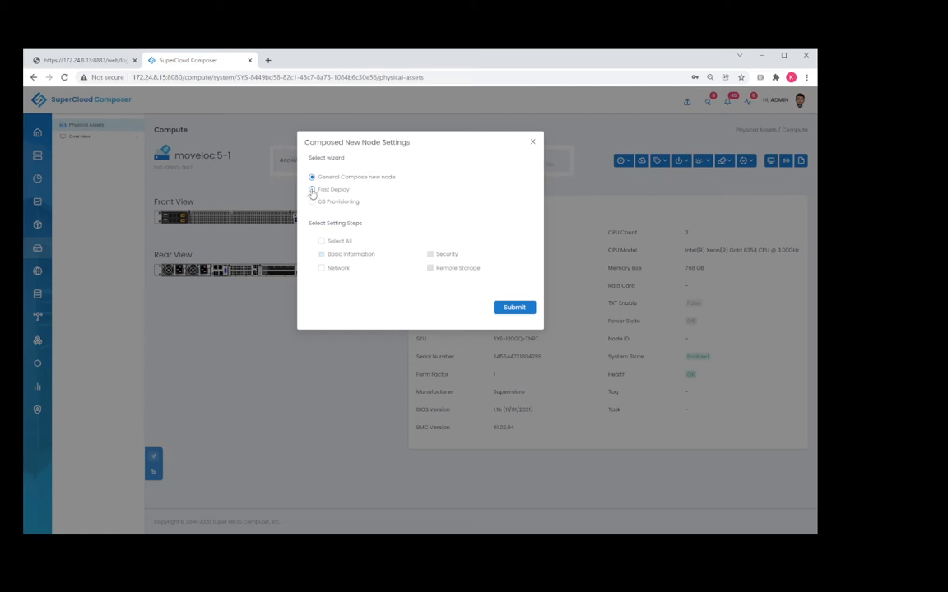
left_click(311, 190)
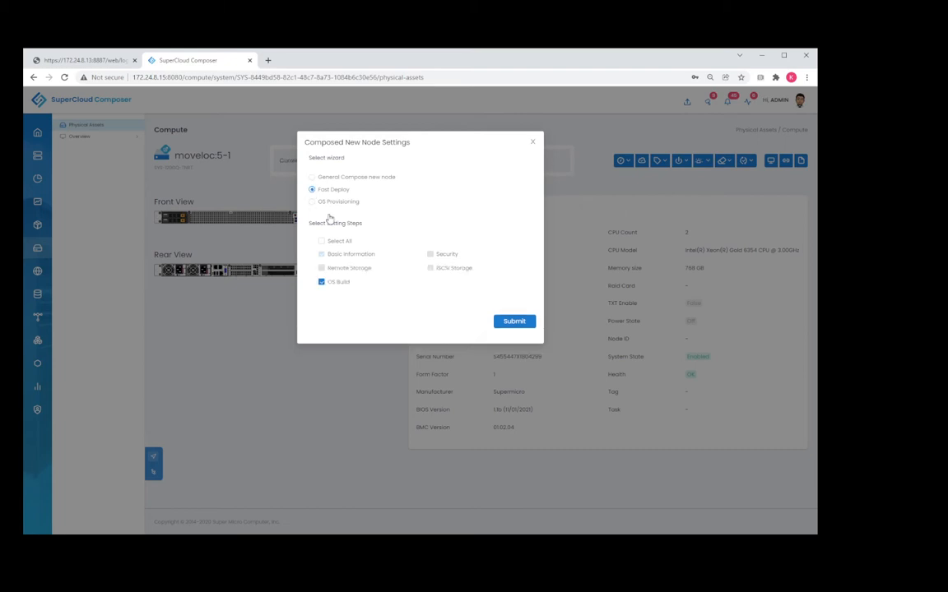
left_click(515, 322)
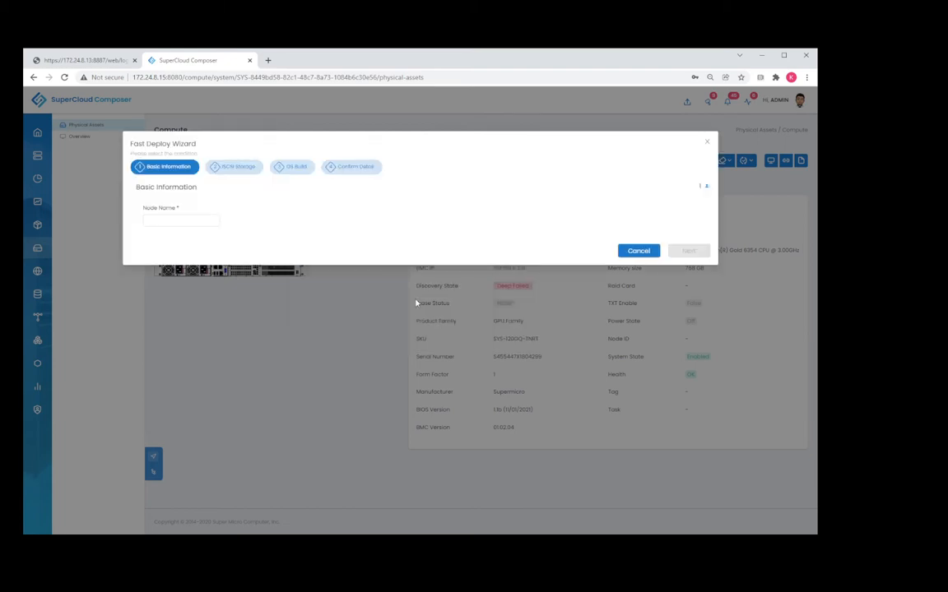
Name the new node gpu-fast and continue to the iSCSI storage settings.
left_click(157, 218)
type("GPU")
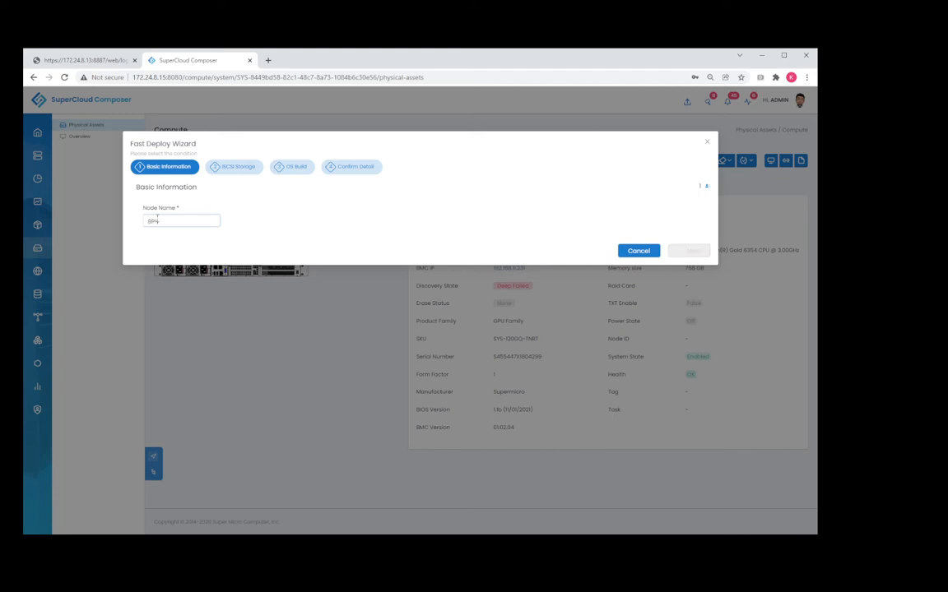
type("-test")
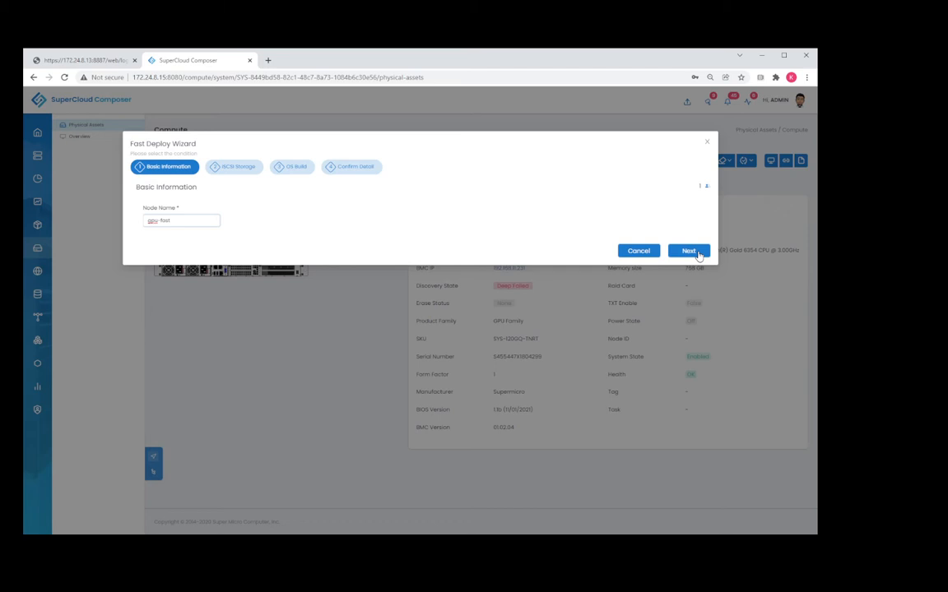
left_click(689, 251)
Choose master volume 1-sv-1-vl-21 with the rhel7 image for the new snapshot volume and continue to the OS Build settings.
left_click(404, 255)
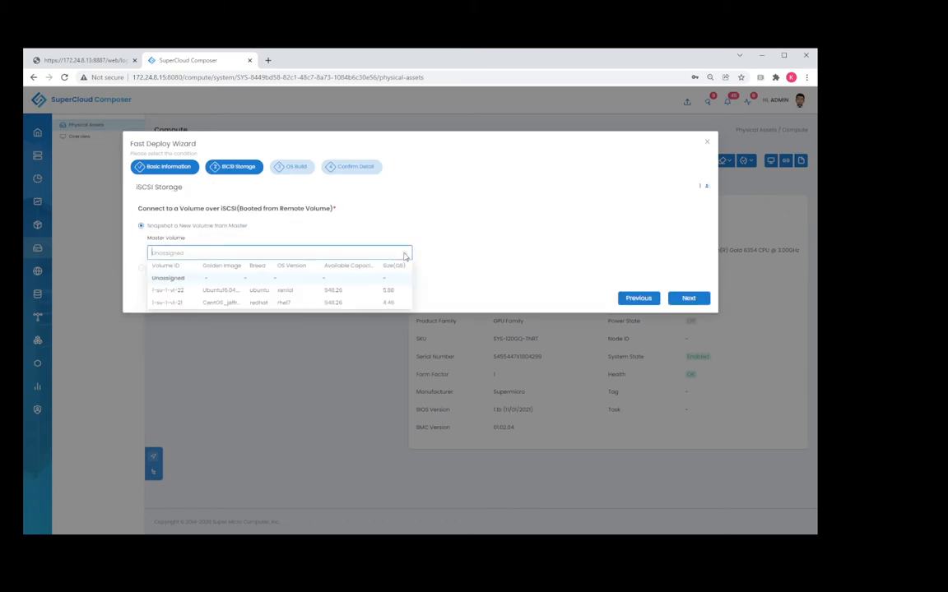
left_click(266, 304)
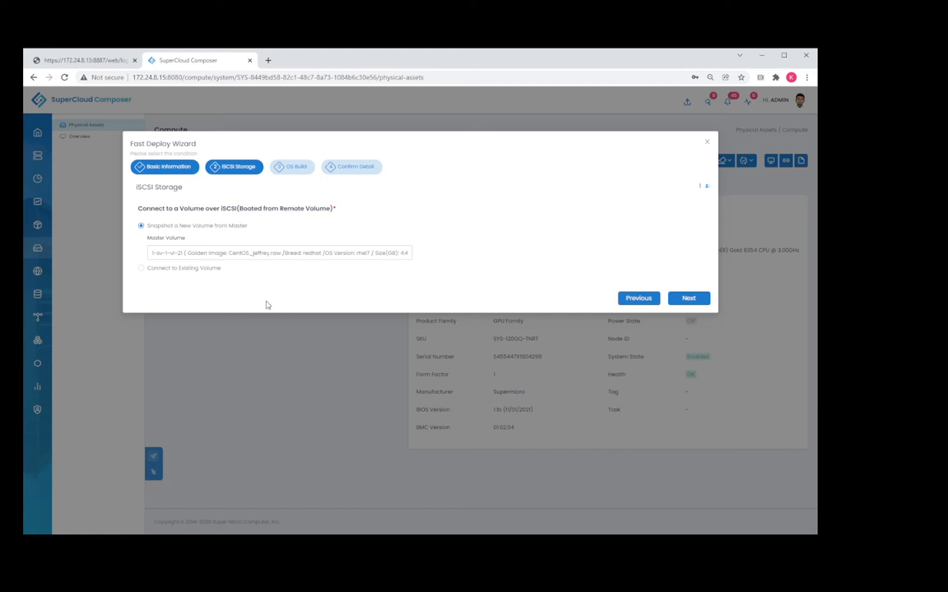
left_click(691, 298)
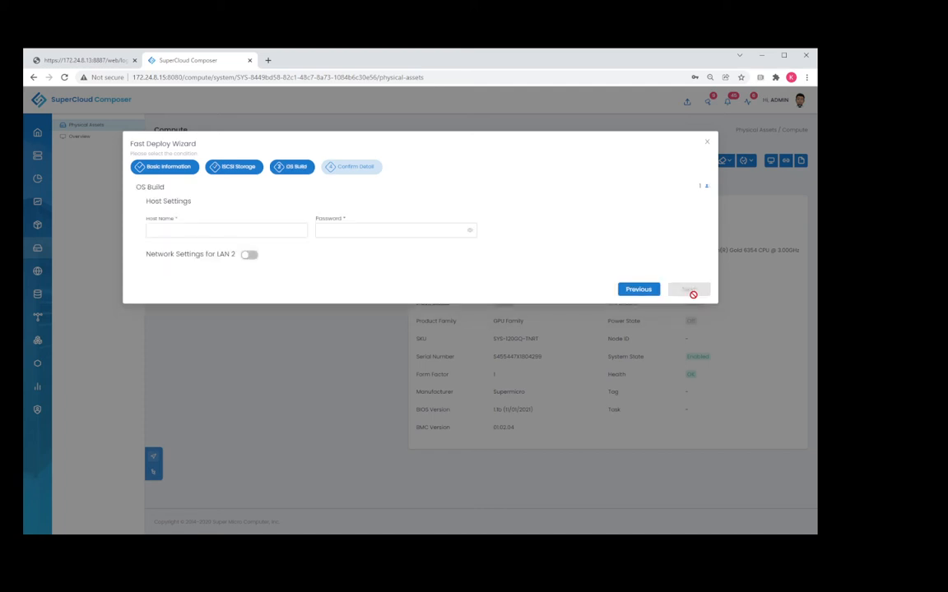
Set the host name to gpu-fast in the OS Build host settings.
left_click(155, 229)
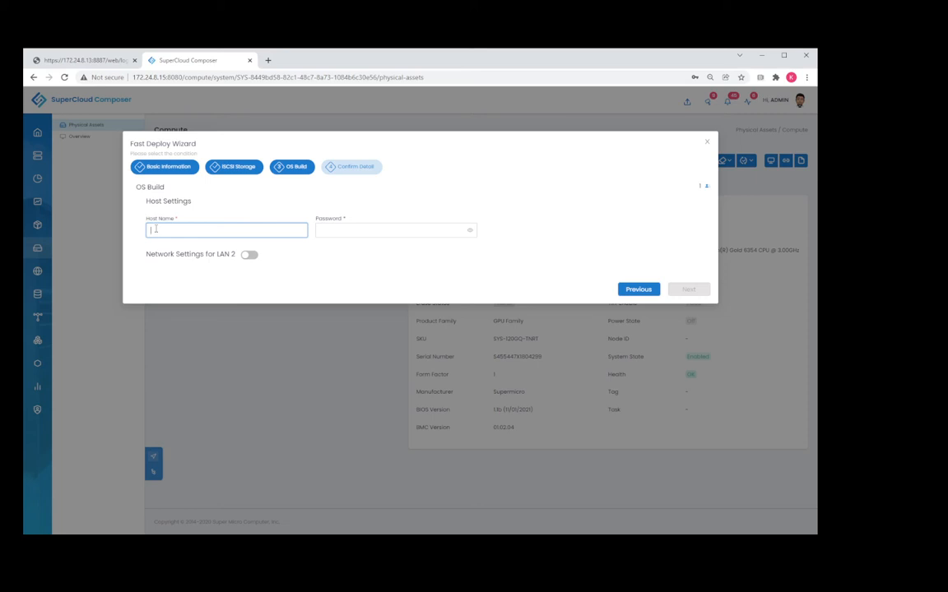
type("gpu1-")
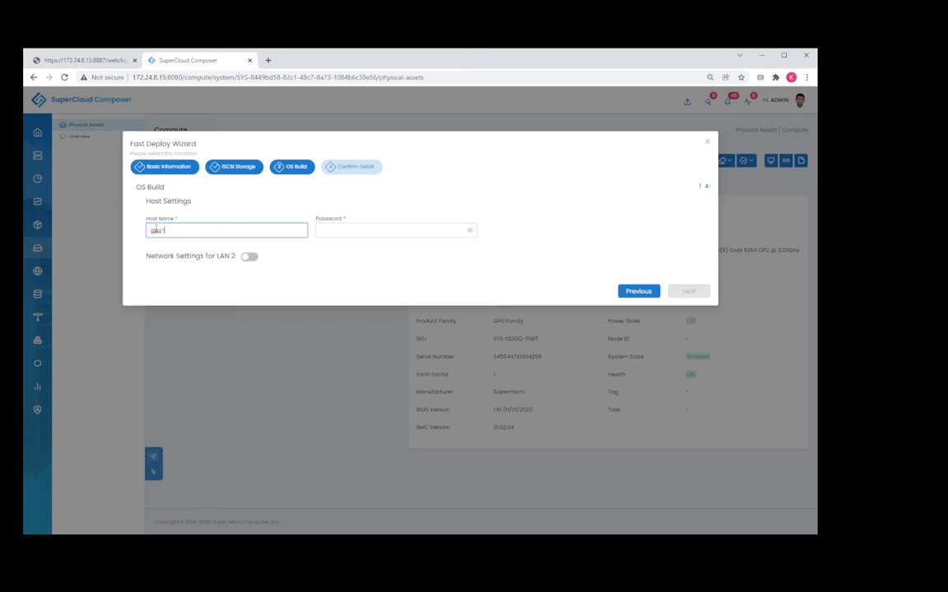
type("test")
Enter a host password that includes a capital letter and a number, reveal it to check the entry, and hide it again.
left_click(326, 228)
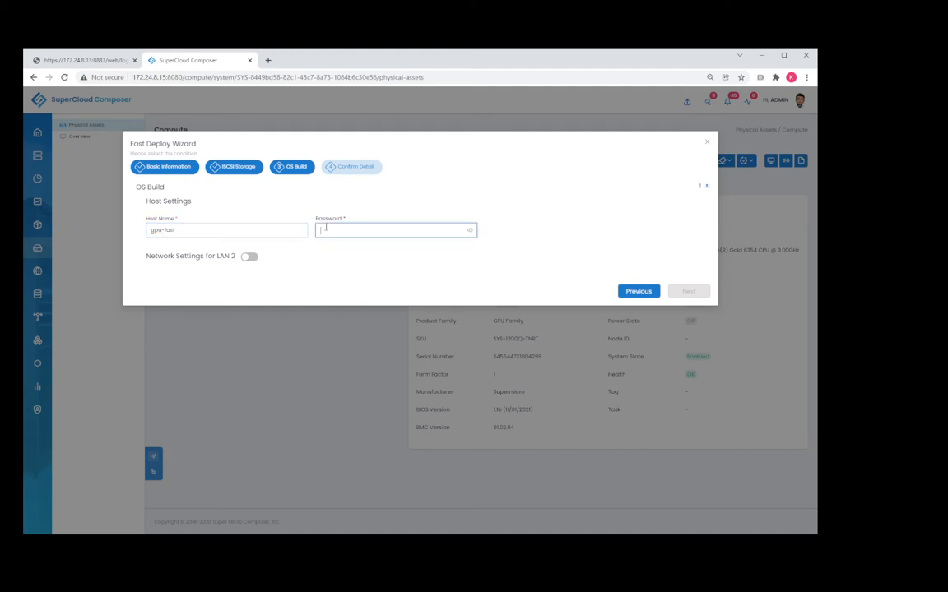
type("•••••")
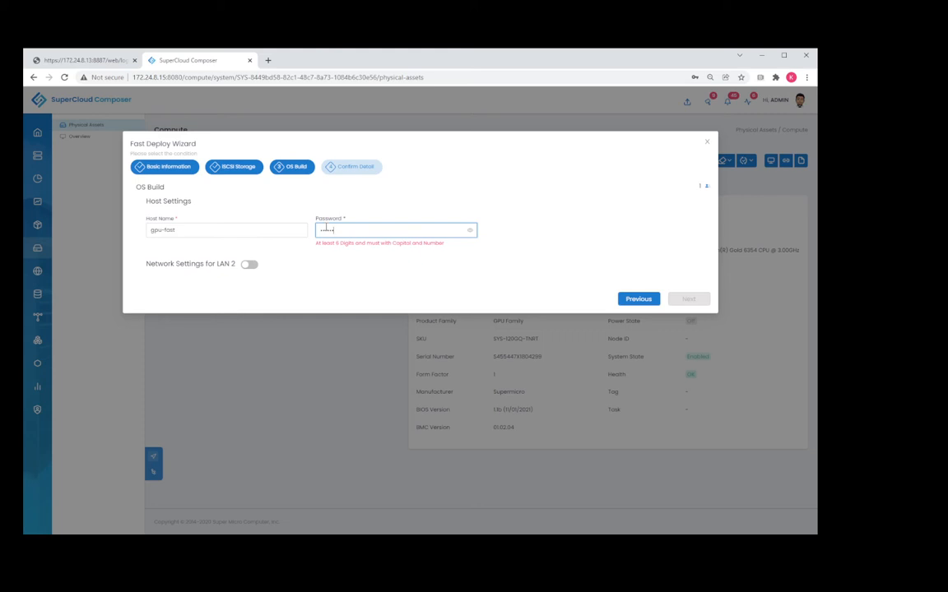
key("BackSpace")
key("BackSpace")
key("BackSpace")
key("BackSpace")
type("••••••••••")
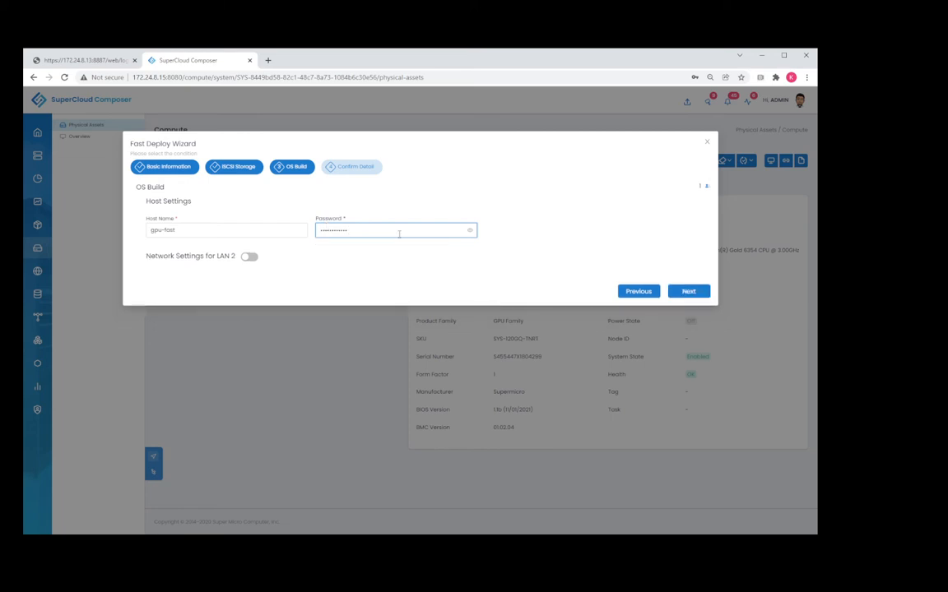
left_click(470, 232)
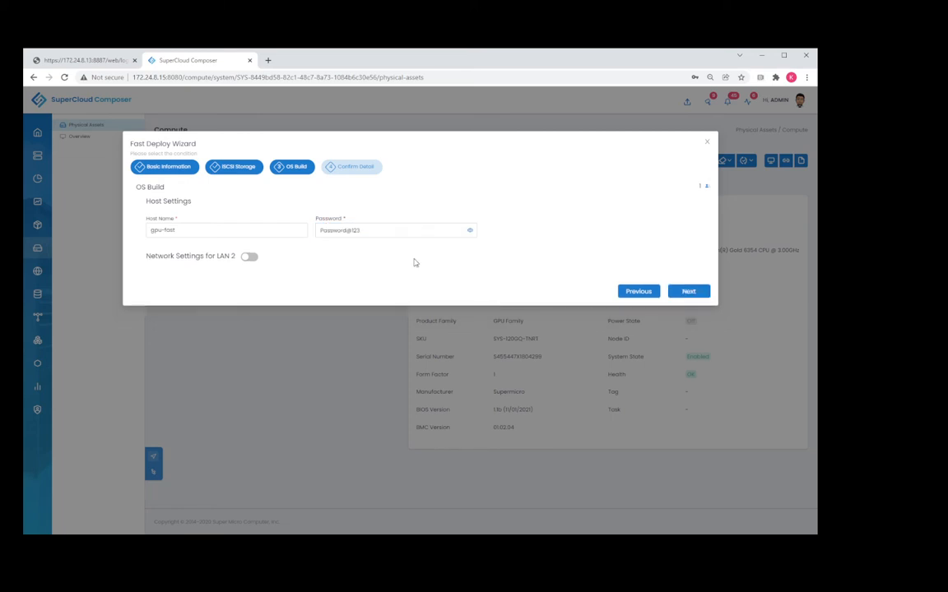
left_click(470, 231)
Turn on the network settings for LAN 2 and try the Static physical interface to inspect its address fields.
left_click(248, 258)
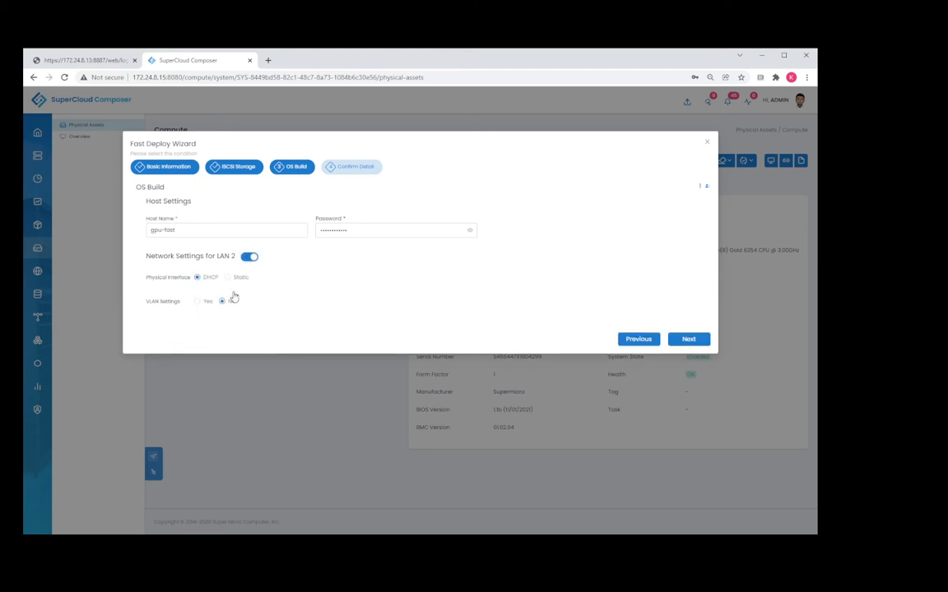
left_click(227, 278)
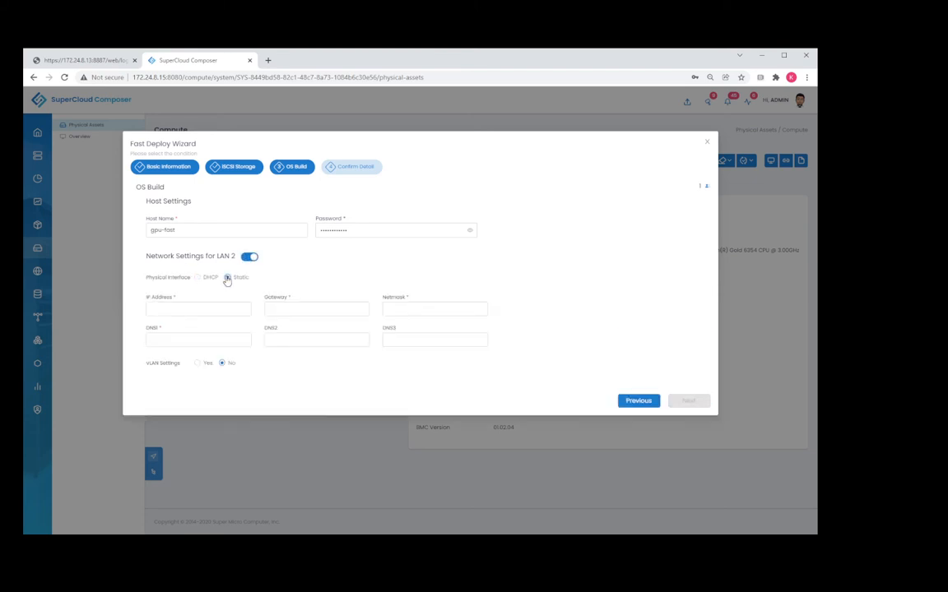
left_click(194, 310)
left_click(184, 308)
left_click(289, 338)
Try the VLAN settings with a Static VLAN interface, and return the VLAN and physical interfaces to DHCP.
left_click(197, 363)
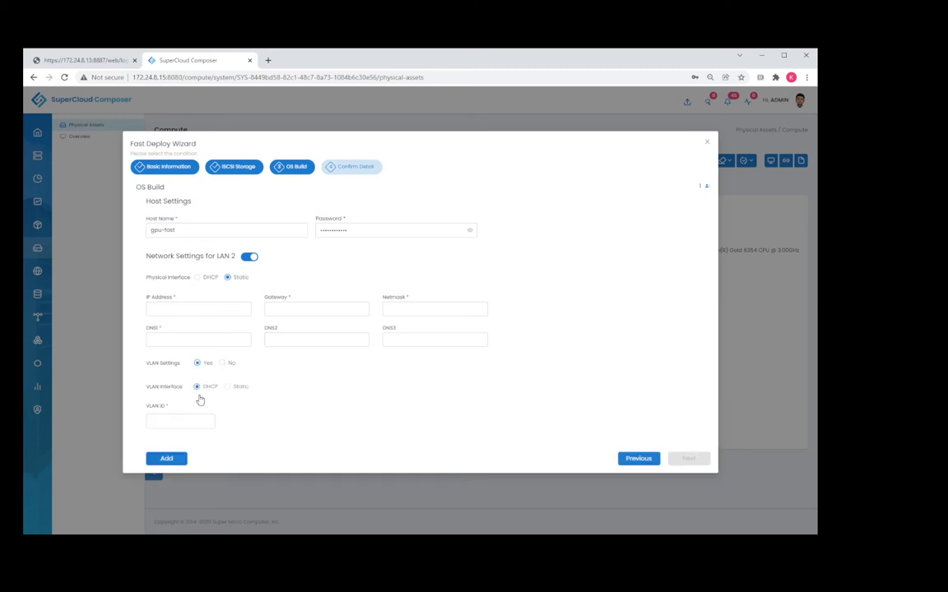
left_click(228, 387)
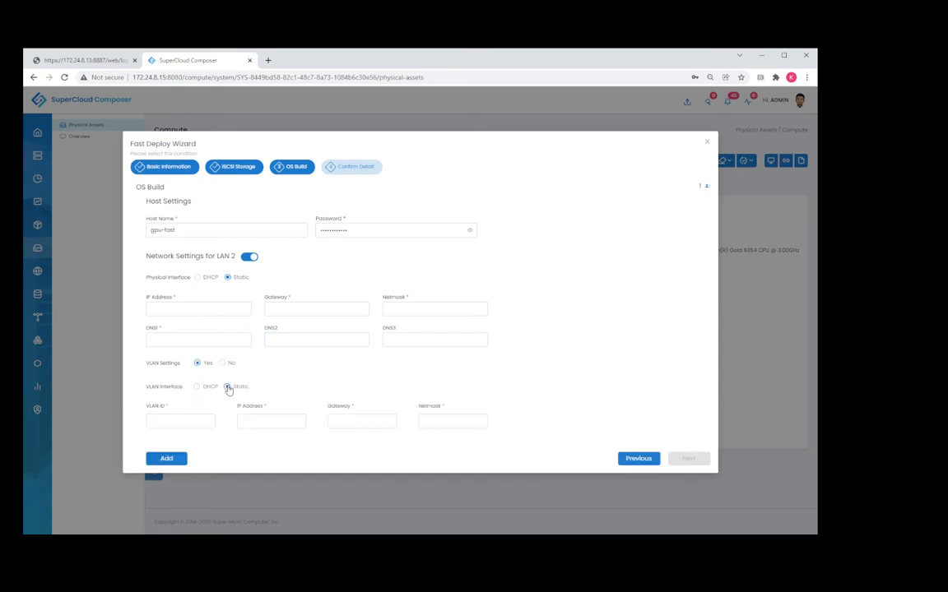
left_click(187, 422)
left_click(354, 420)
left_click(197, 386)
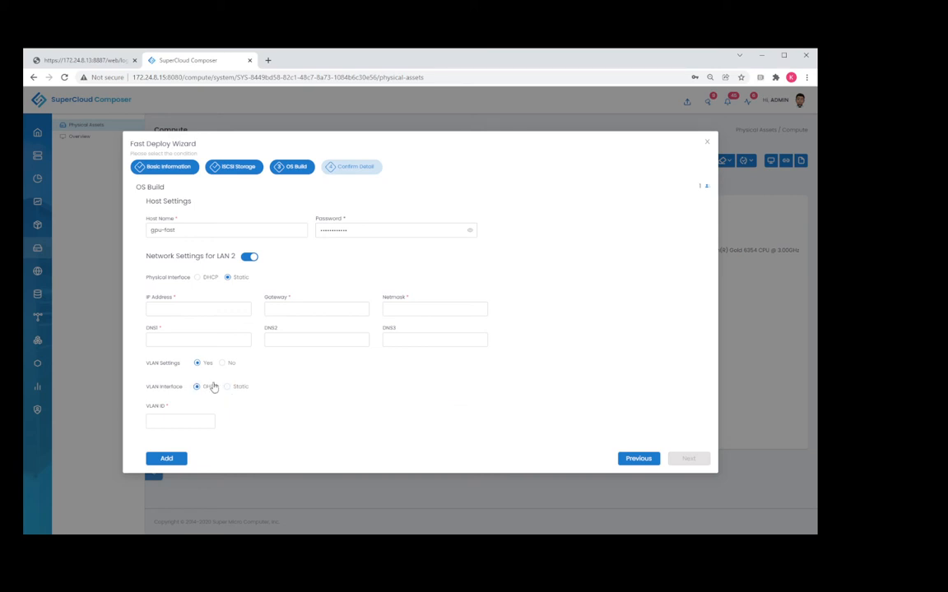
left_click(197, 278)
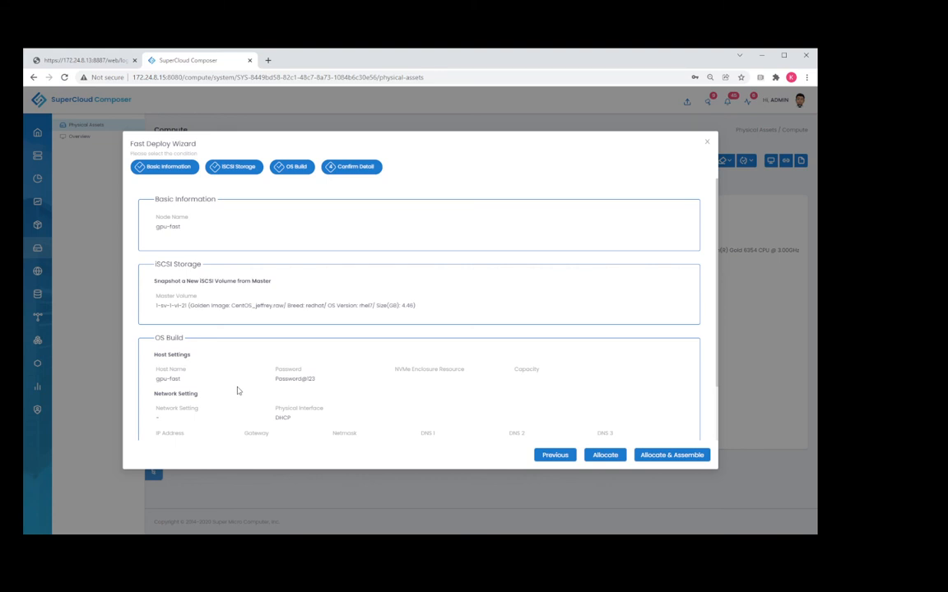
Review the Fast Deploy summary for gpu-fast, and allocate and assemble the node.
scroll(280, 395, "down", 1)
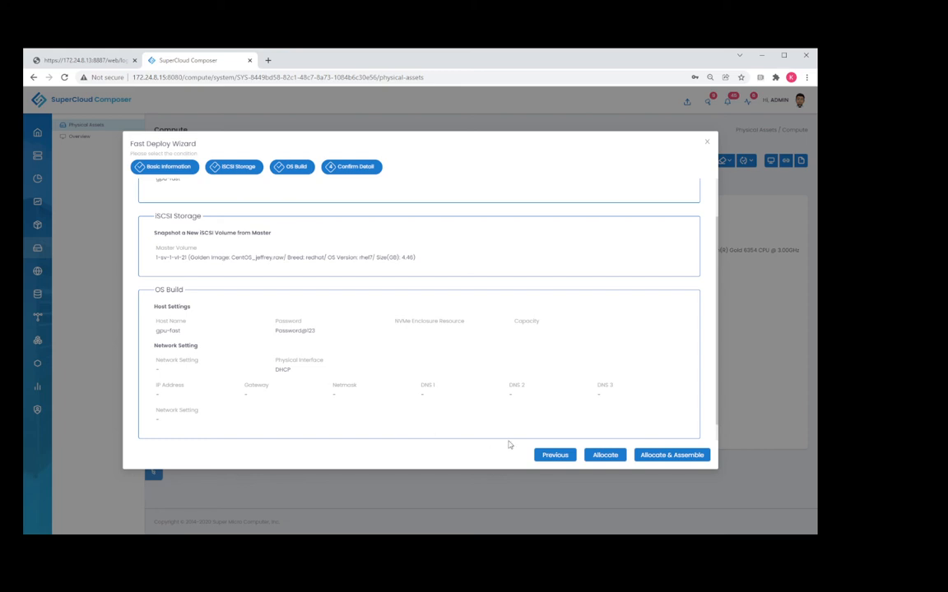
left_click(672, 455)
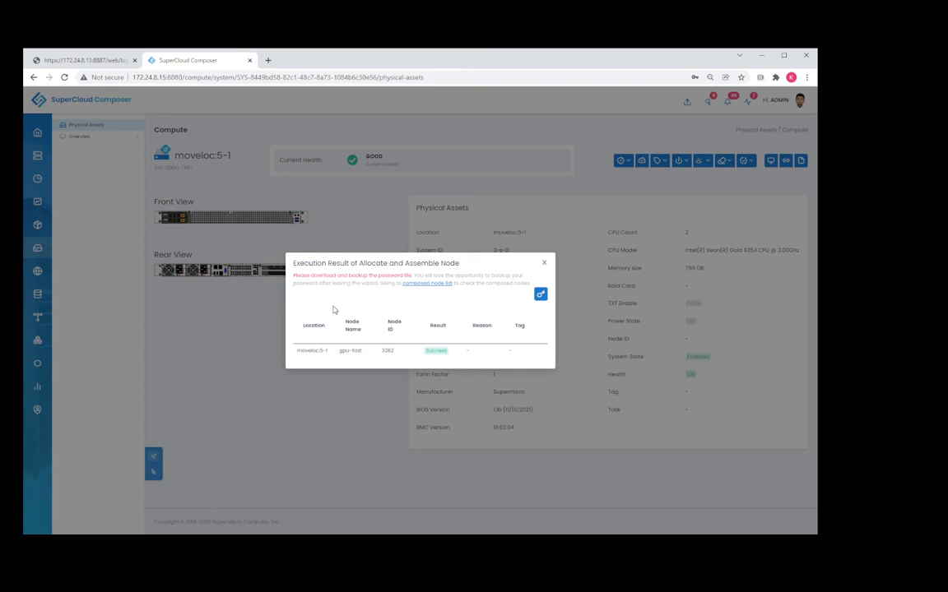
Open the composed node list and expand the system information of the gpu-fast node.
left_click(427, 283)
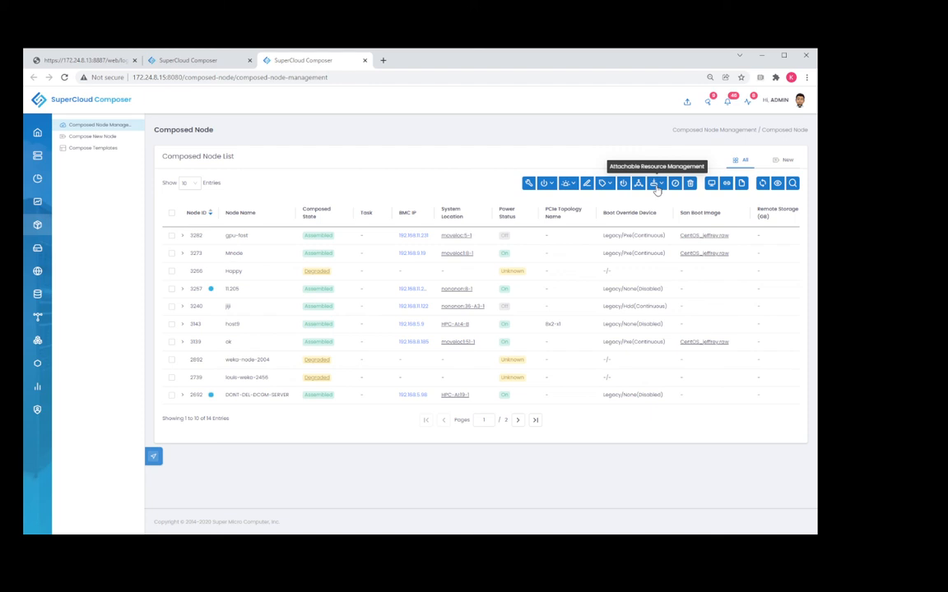
left_click(183, 237)
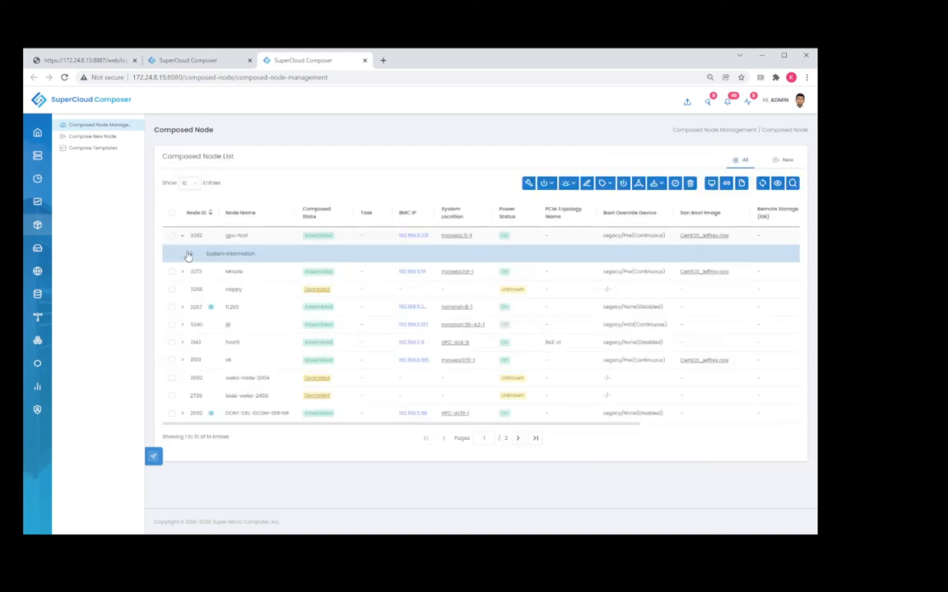
left_click(189, 254)
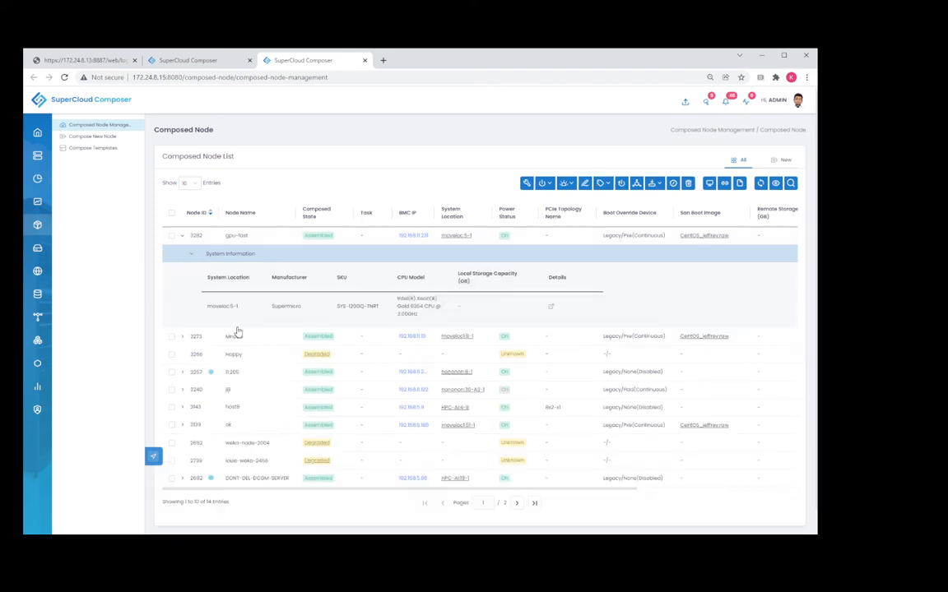